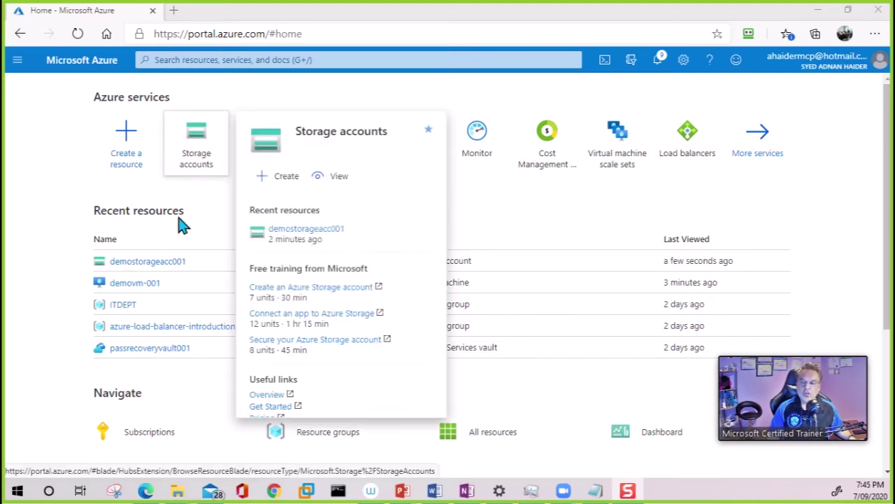
# Go from the Storage accounts list to the File shares of demostorageacc001
pyautogui.click(19, 61)
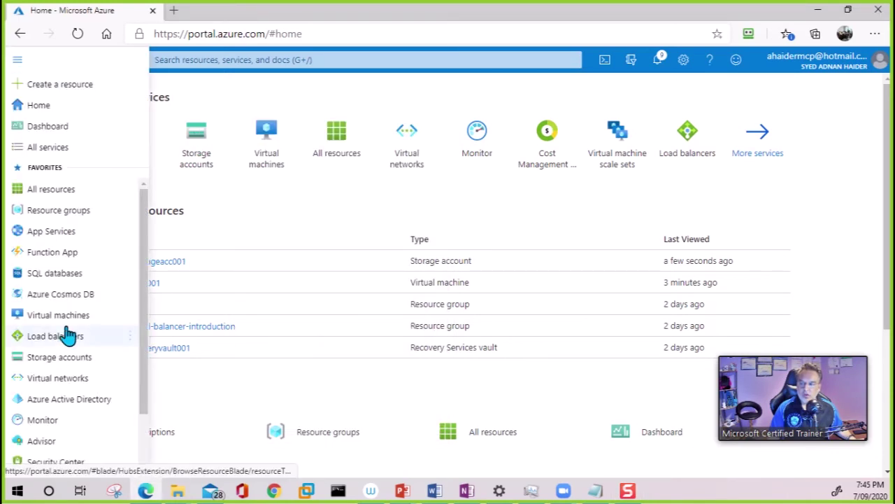
pyautogui.click(67, 361)
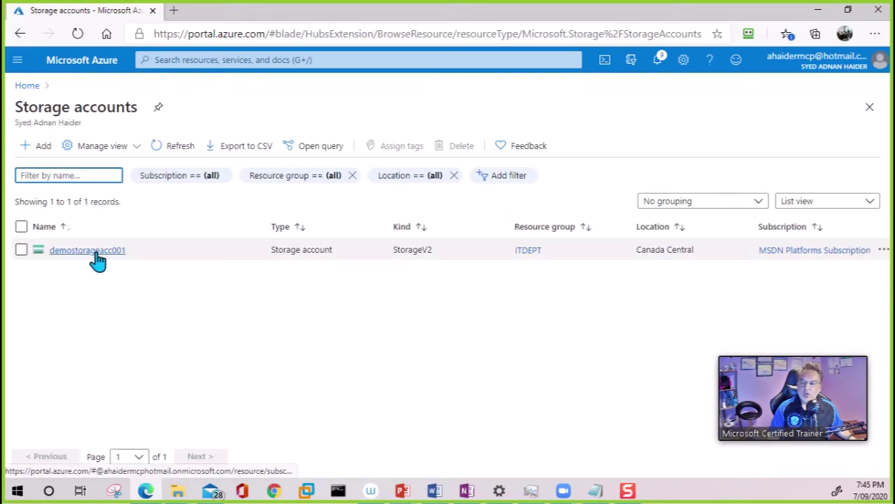
pyautogui.click(96, 258)
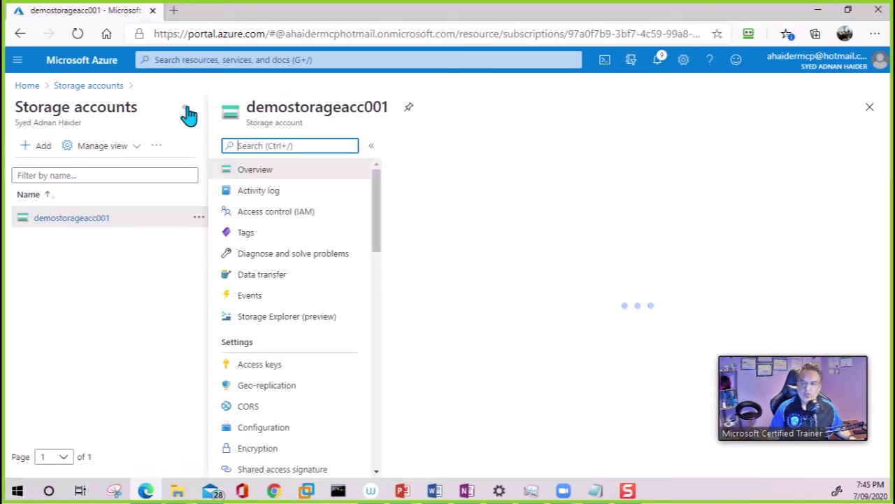
pyautogui.click(185, 108)
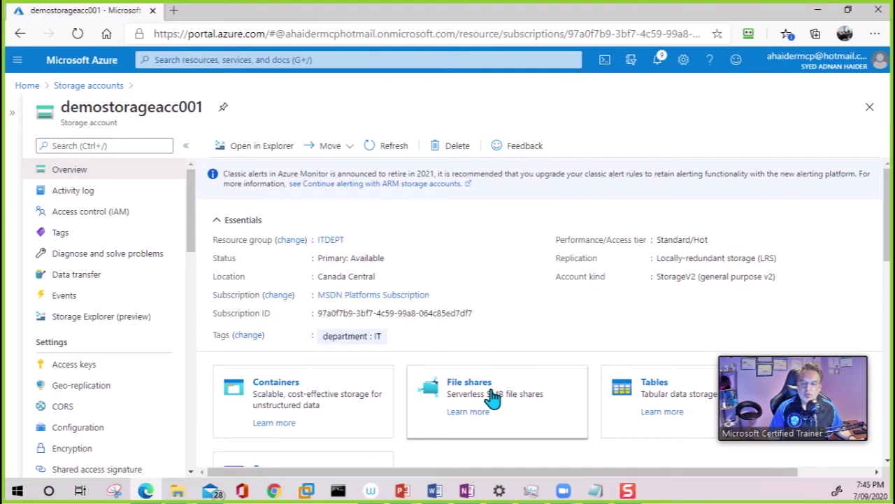
pyautogui.click(462, 383)
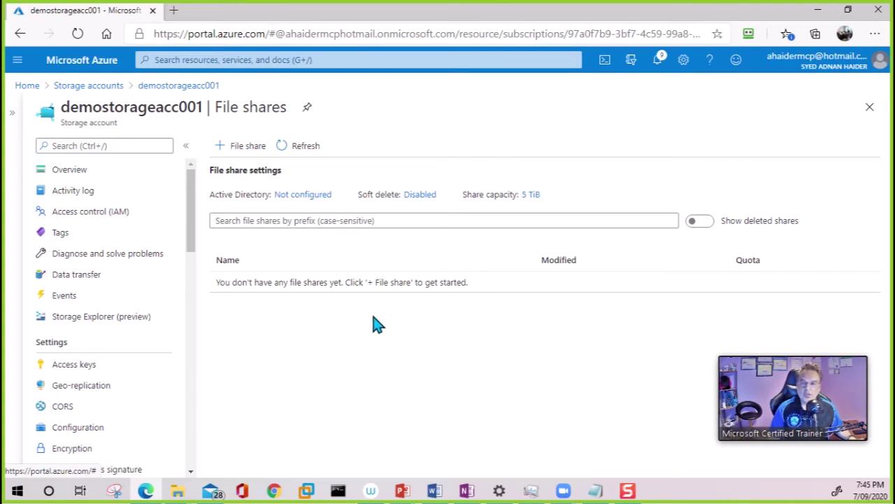
# Add a new file share named 'documents' with a 12 GiB quota
pyautogui.click(245, 148)
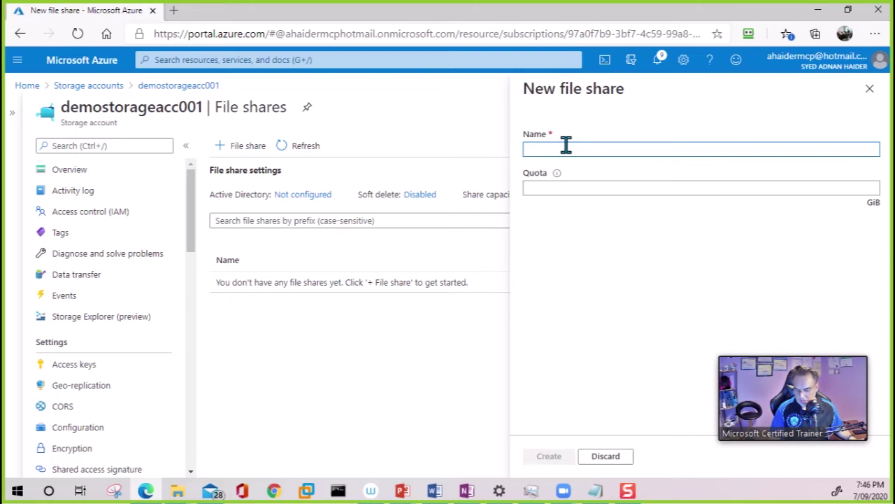
pyautogui.write('docum')
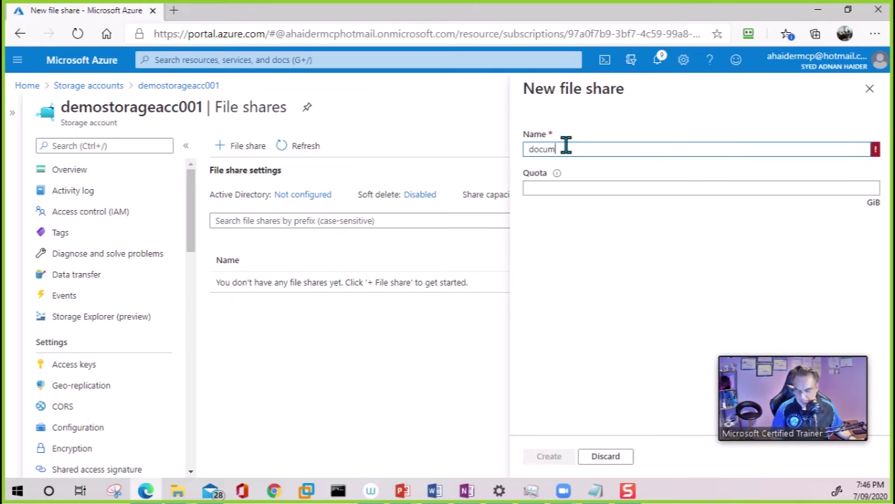
pyautogui.write('ents')
pyautogui.click(570, 188)
pyautogui.write('12')
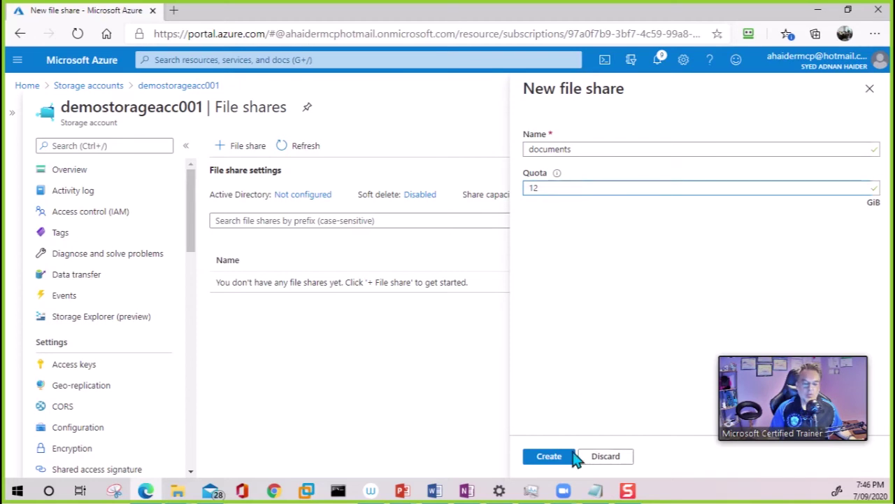
pyautogui.click(556, 461)
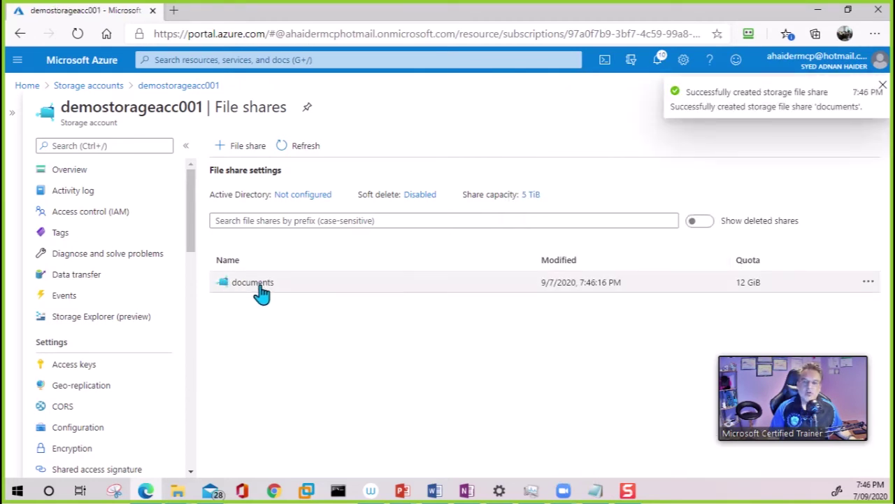
# In the documents share, add two directories: IT and Finance
pyautogui.click(256, 286)
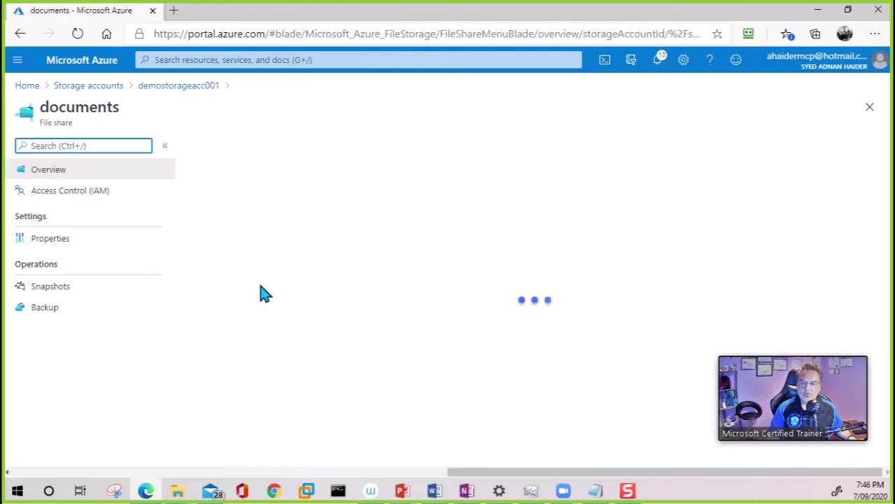
pyautogui.click(340, 148)
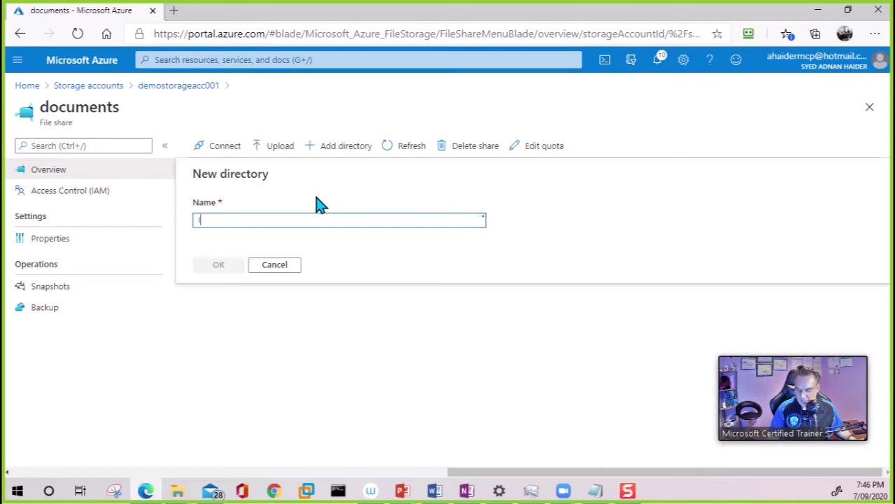
pyautogui.click(216, 267)
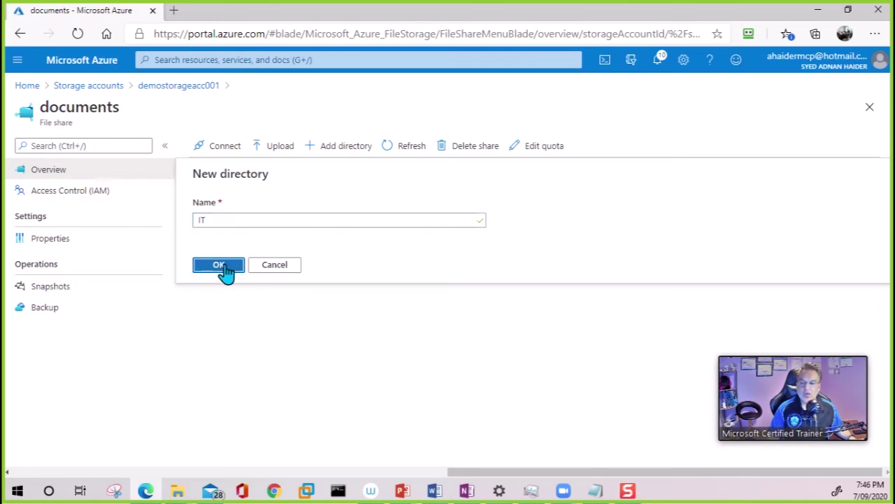
pyautogui.click(345, 154)
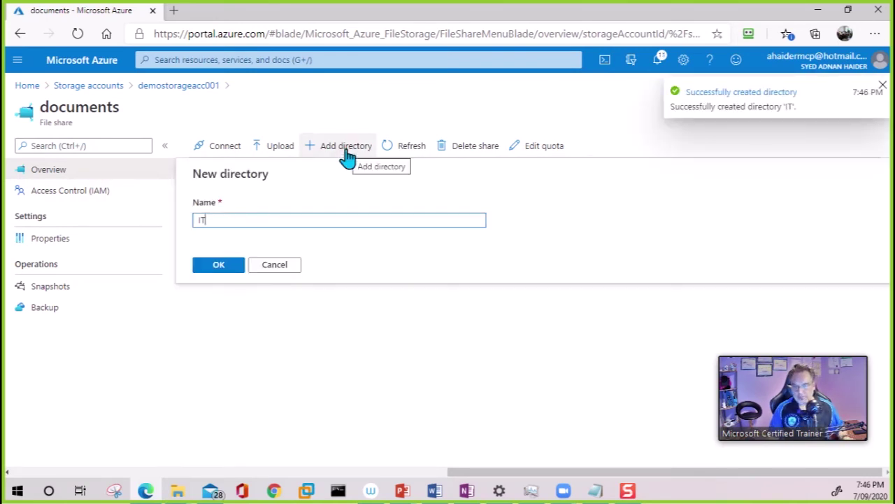
pyautogui.moveTo(226, 218); pyautogui.dragTo(62, 204)
pyautogui.write('Finance')
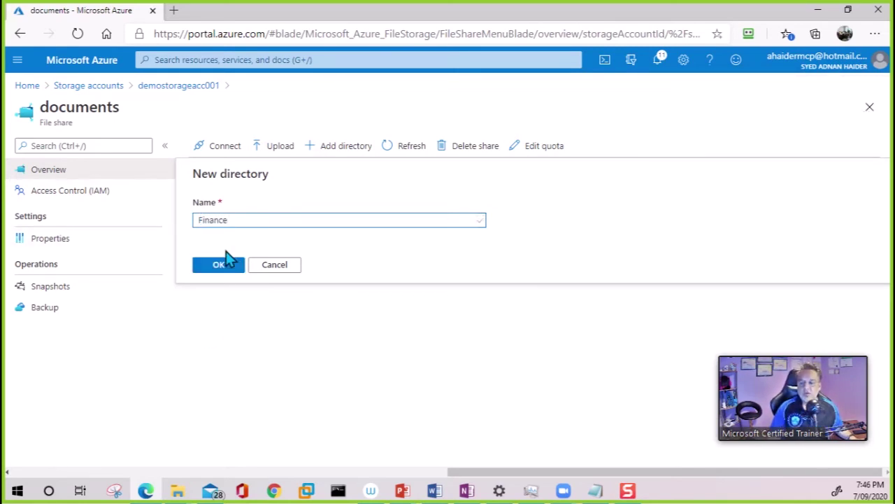
pyautogui.click(225, 268)
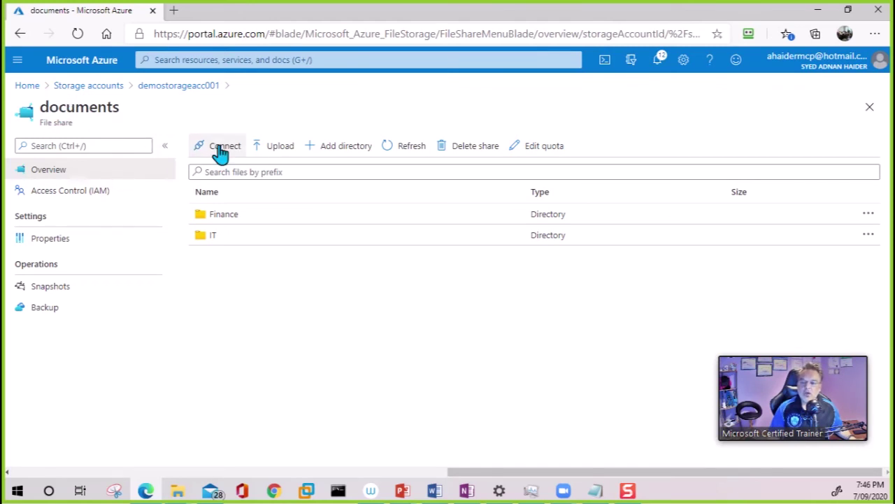
# Copy the Windows PowerShell script that maps documents as drive Z, then return Home
pyautogui.click(219, 153)
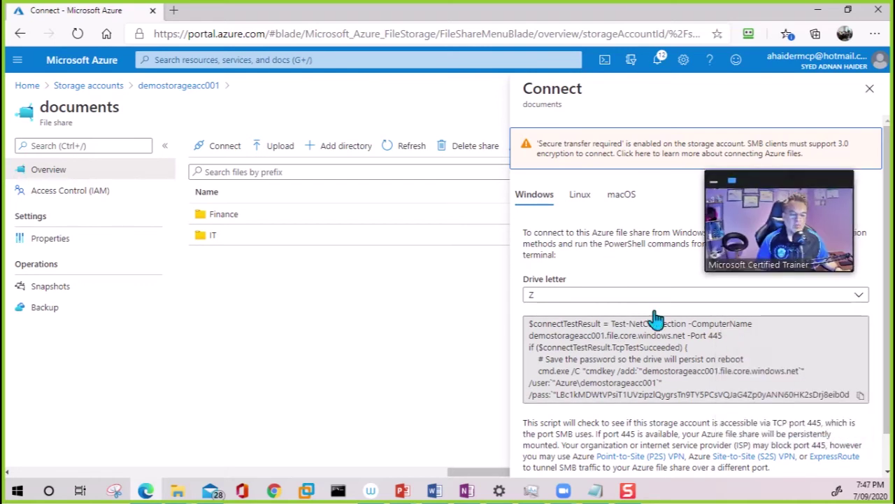
pyautogui.click(861, 396)
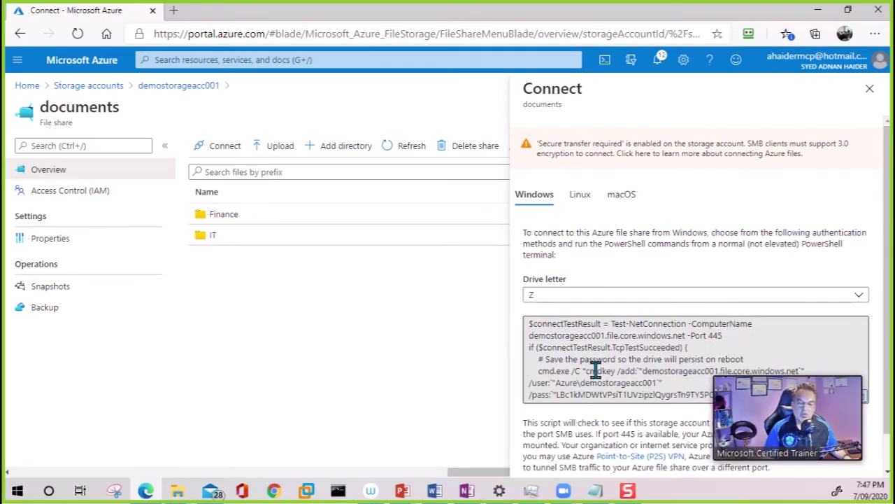
pyautogui.click(32, 91)
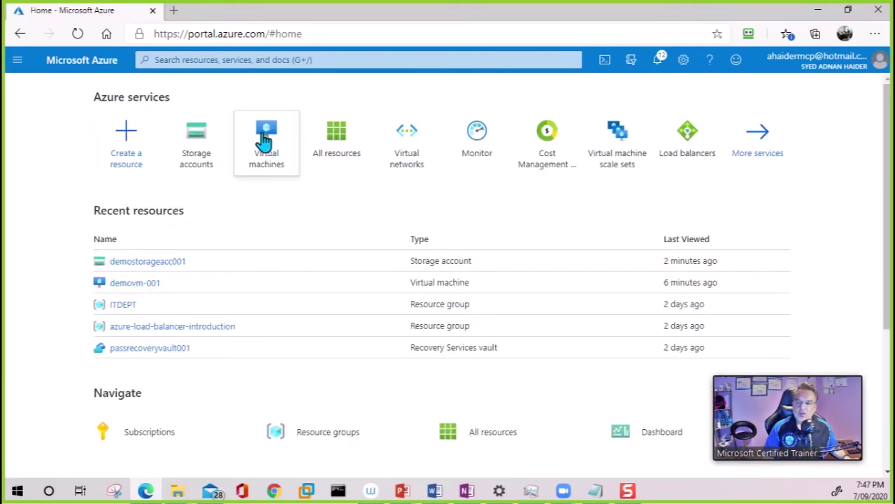
# Download and save the RDP connection file for VM demovm-001 to Downloads
pyautogui.click(263, 141)
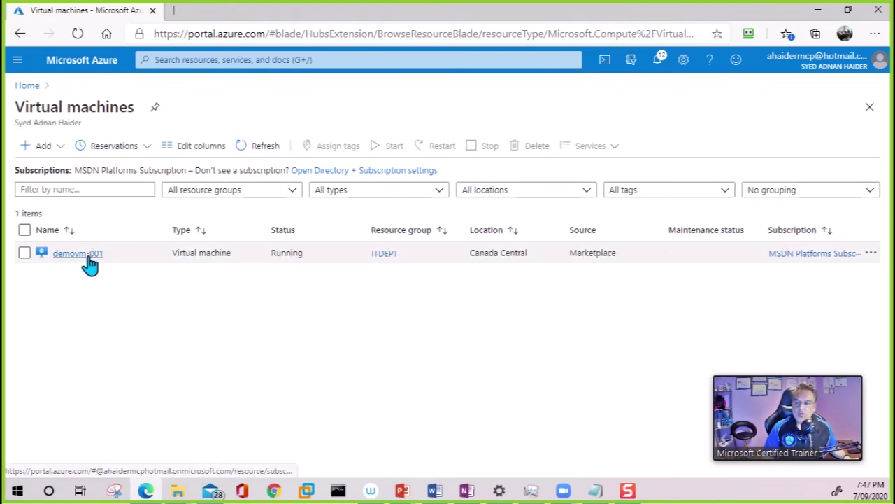
pyautogui.click(88, 263)
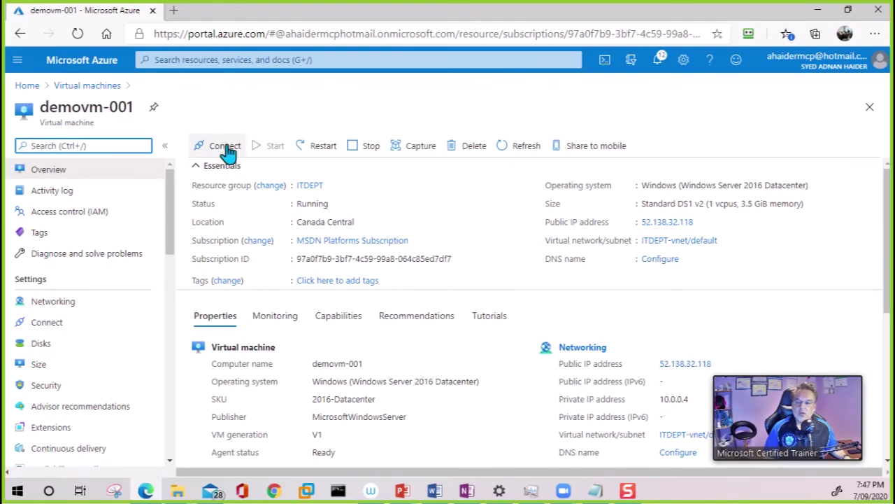
pyautogui.click(216, 147)
pyautogui.click(222, 175)
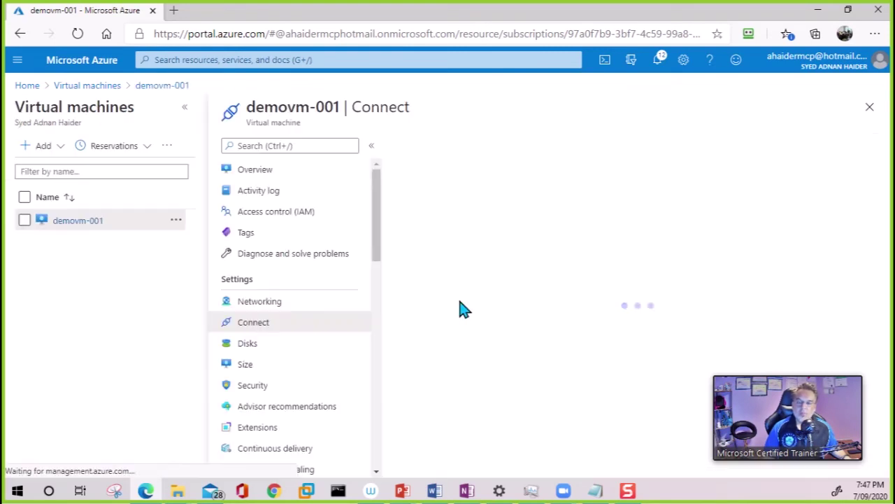
pyautogui.click(462, 348)
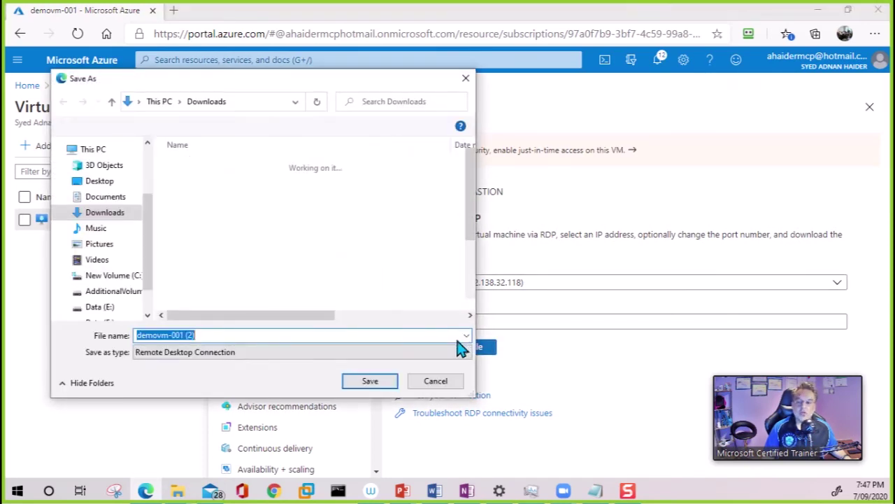
pyautogui.click(376, 383)
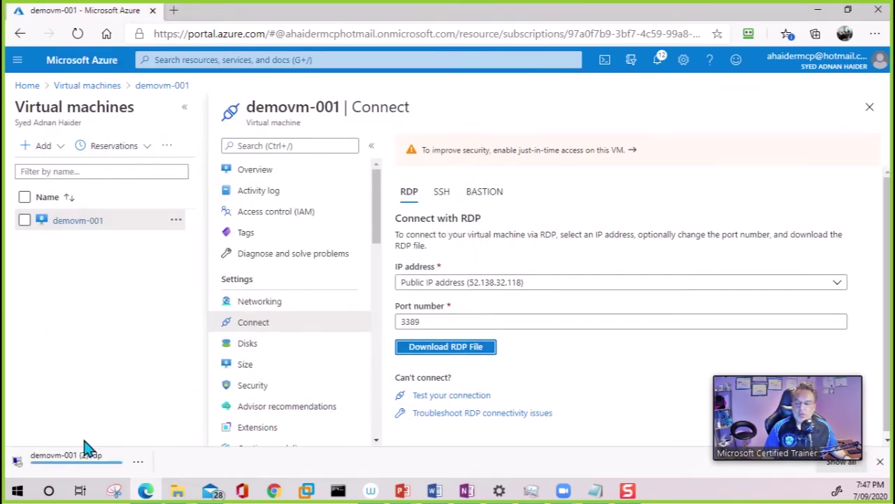
# Launch the downloaded demovm-001 RDP file and choose to sign in with a different account
pyautogui.click(82, 465)
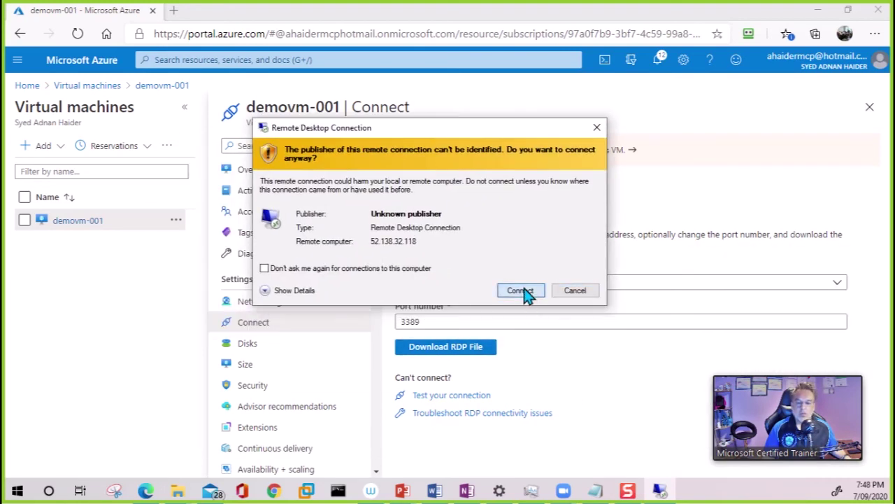
pyautogui.click(525, 293)
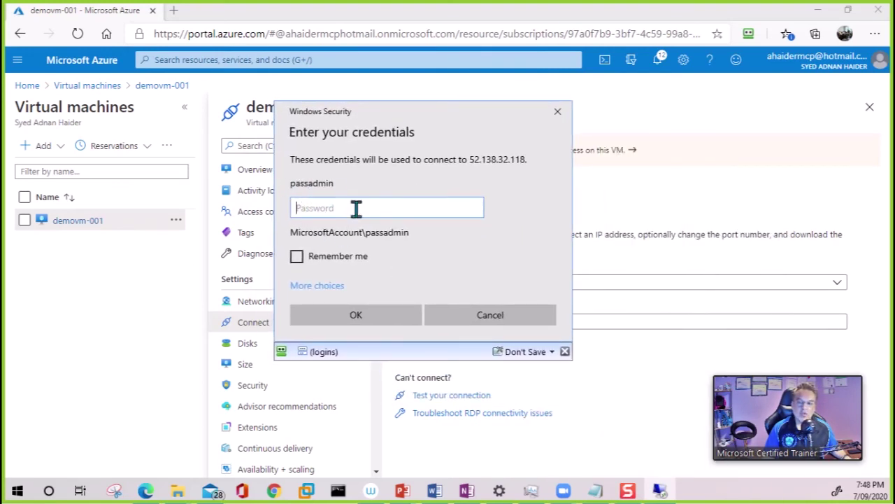
pyautogui.click(326, 286)
pyautogui.click(379, 397)
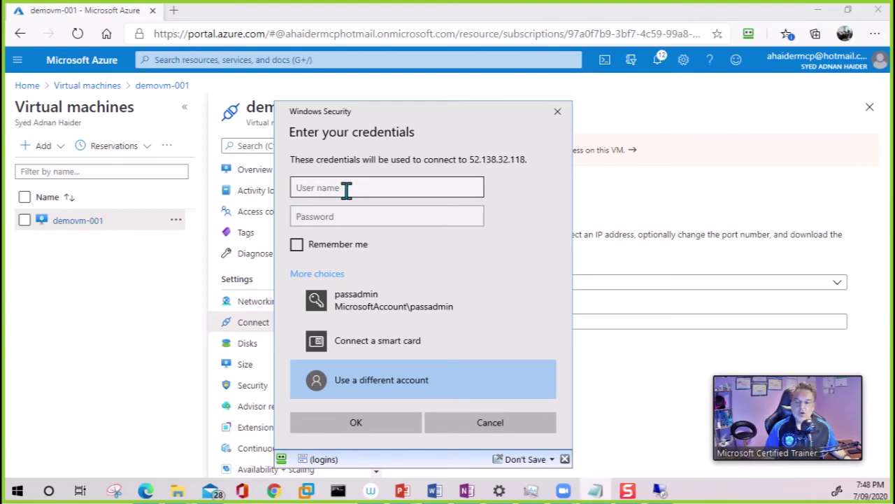
# Enter the administrator username and password, submit them, and move the certificate warning aside
pyautogui.write('passadmin')
pyautogui.hotkey('alt', 'Tab')
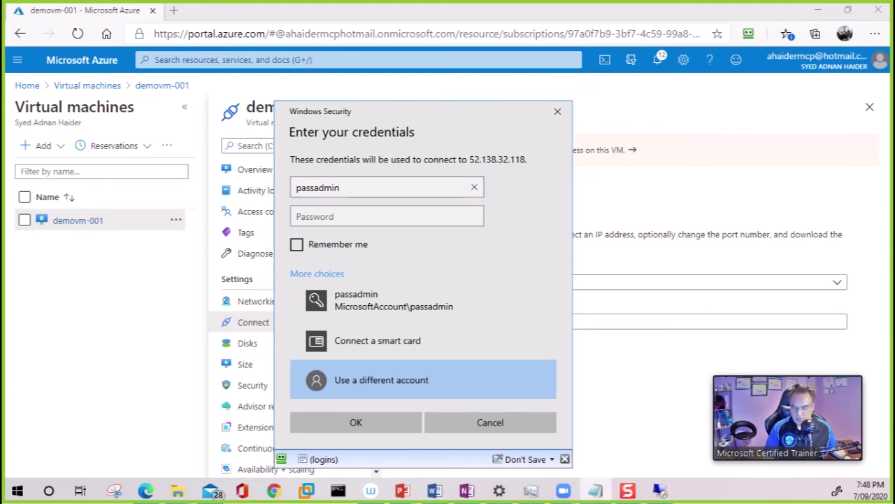
pyautogui.click(345, 217)
pyautogui.hotkey('ctrl', 'v')
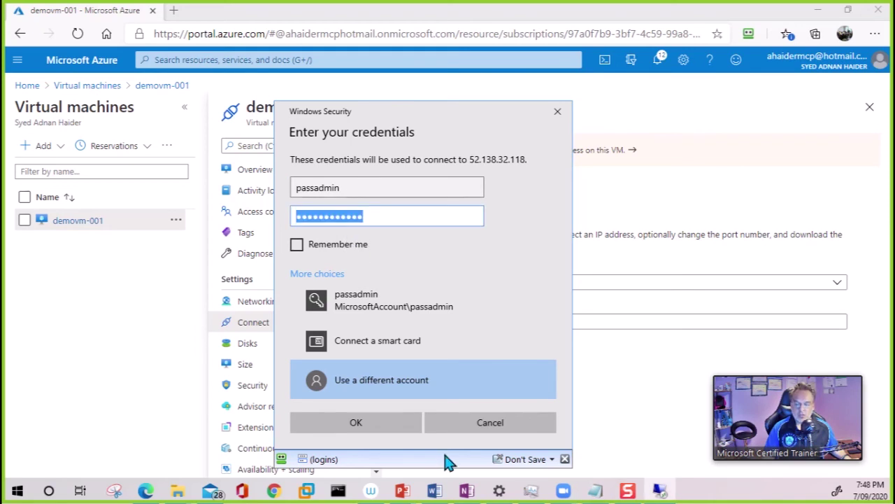
pyautogui.click(392, 428)
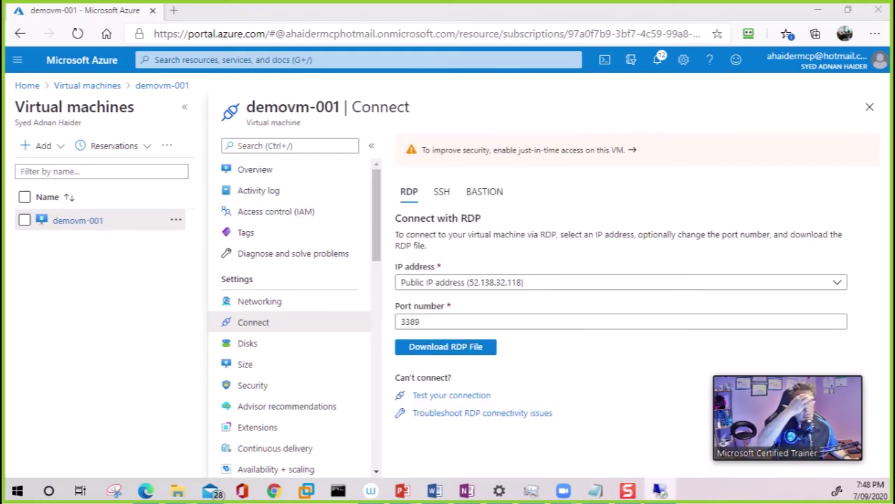
pyautogui.moveTo(585, 244); pyautogui.dragTo(432, 106)
# Accept the VM's certificate and open File Explorer on the remote desktop
pyautogui.click(510, 334)
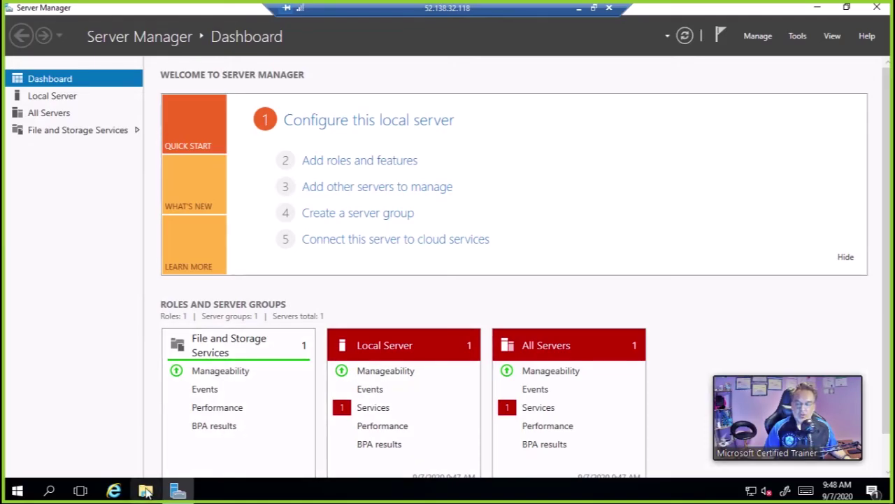
pyautogui.click(146, 492)
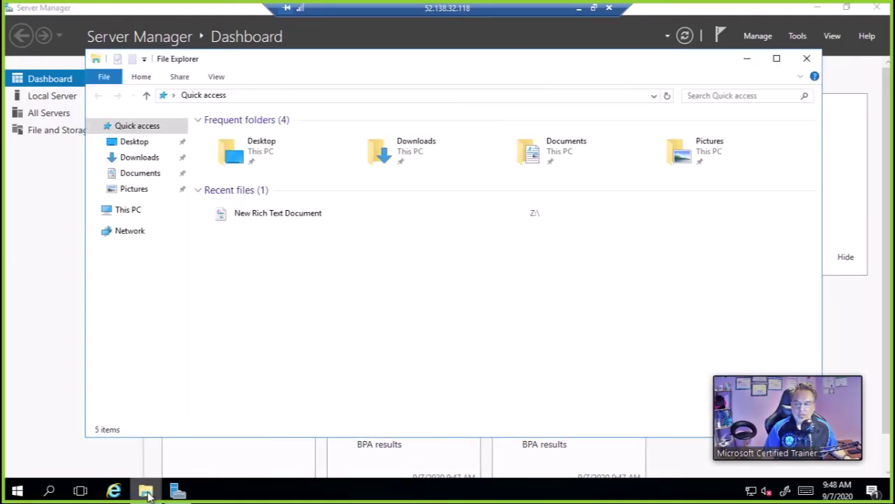
# View This PC's drives (C:, D: Temporary Storage, DVD E:) and open the Start menu
pyautogui.click(139, 212)
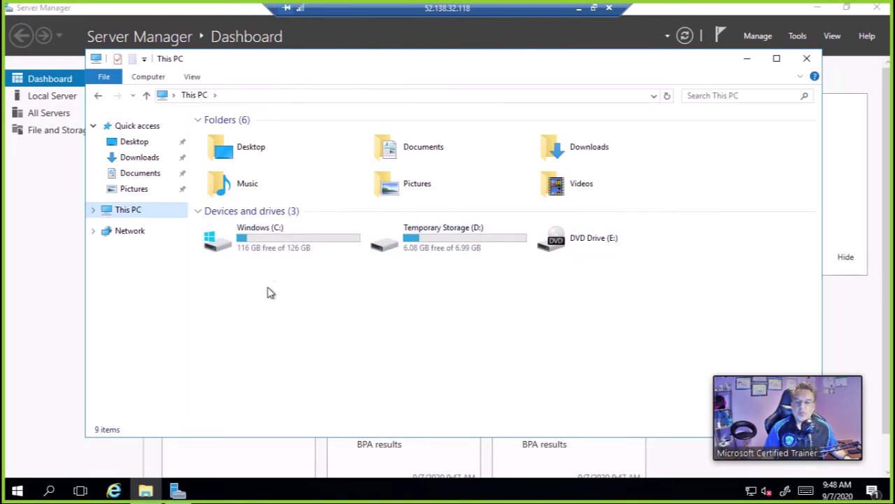
pyautogui.click(19, 491)
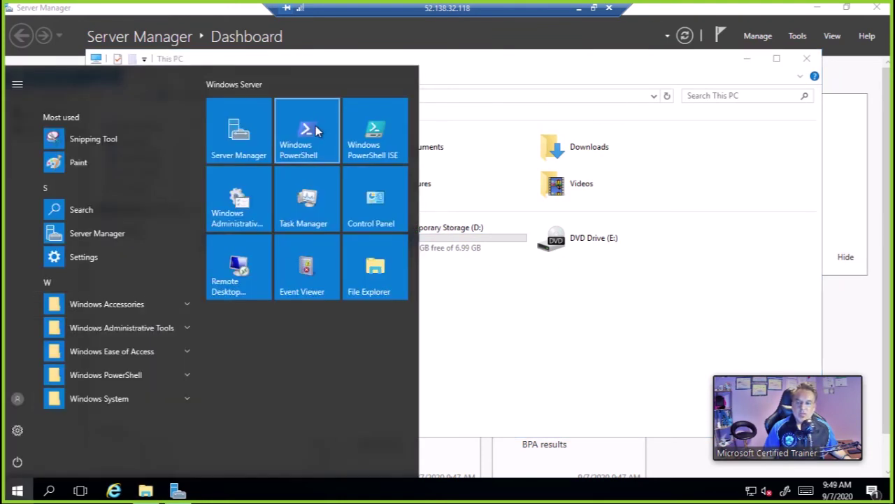
# Start Windows PowerShell as administrator, erase the accidentally typed password, and exit full screen
pyautogui.click(315, 127)
pyautogui.write('Password1234')
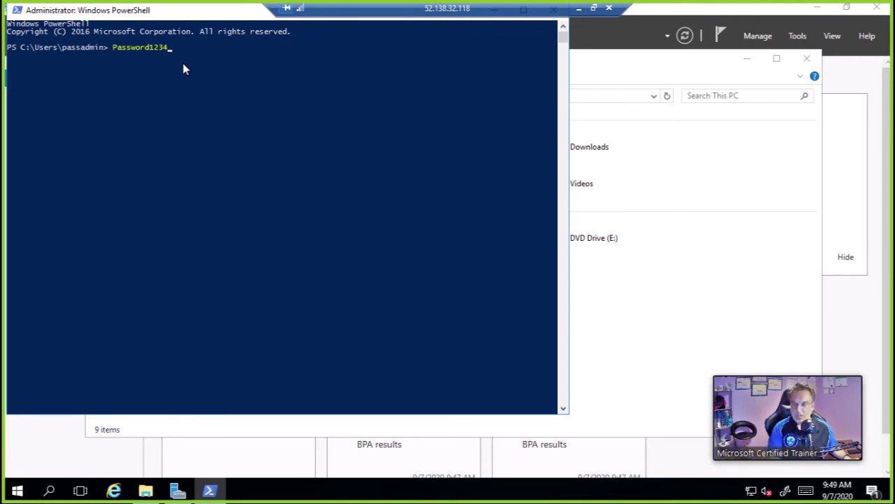
pyautogui.press('BackSpace')
pyautogui.press('BackSpace')
pyautogui.press('BackSpace')
pyautogui.press('BackSpace')
pyautogui.press('BackSpace')
pyautogui.press('BackSpace')
pyautogui.press('BackSpace')
pyautogui.press('BackSpace')
pyautogui.press('BackSpace')
pyautogui.press('BackSpace')
pyautogui.press('BackSpace')
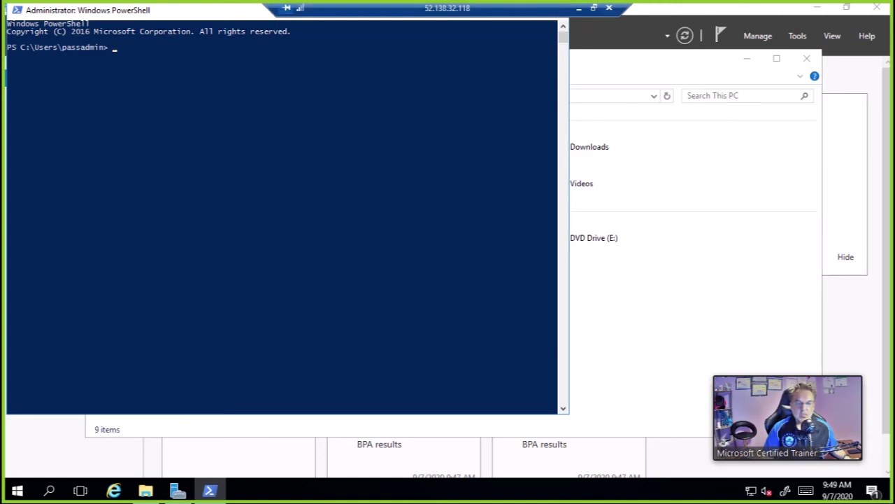
pyautogui.click(593, 8)
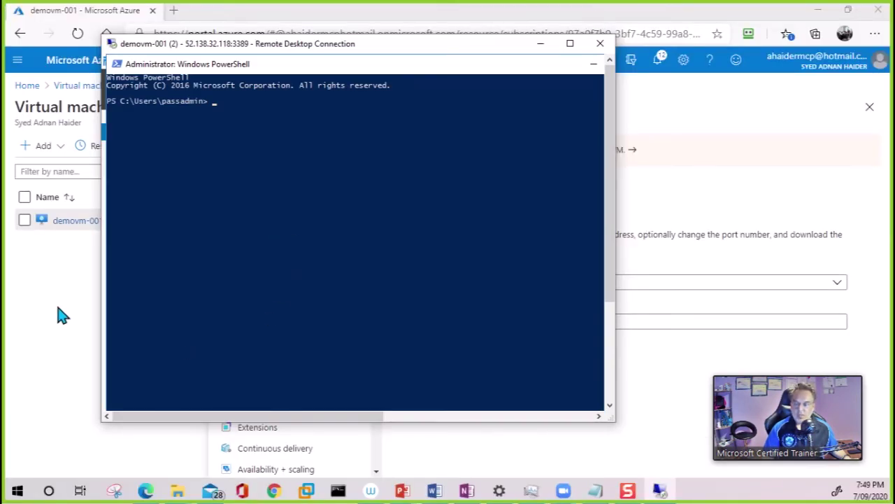
# Back in the portal, open the Connect pane of the documents share in demostorageacc001
pyautogui.click(59, 314)
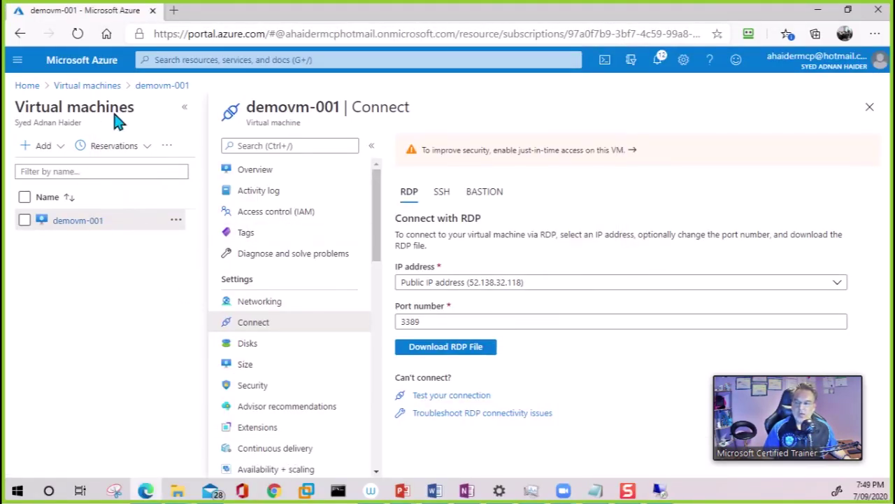
pyautogui.click(26, 86)
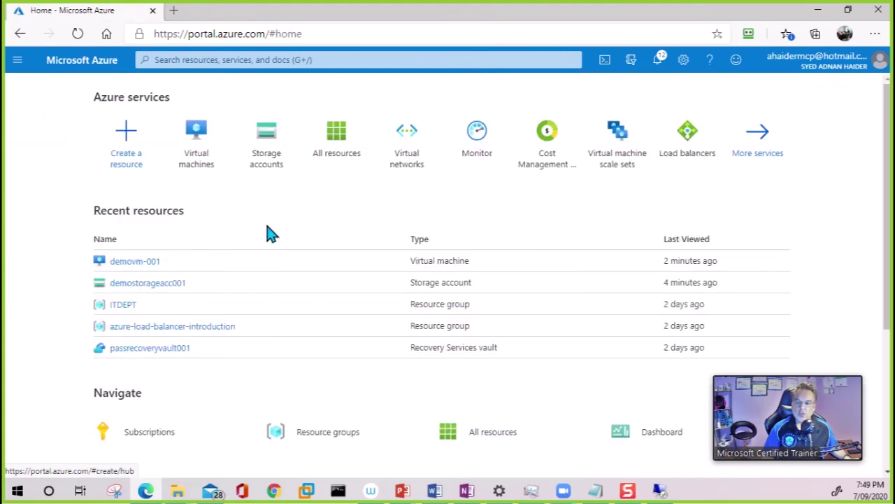
pyautogui.click(144, 287)
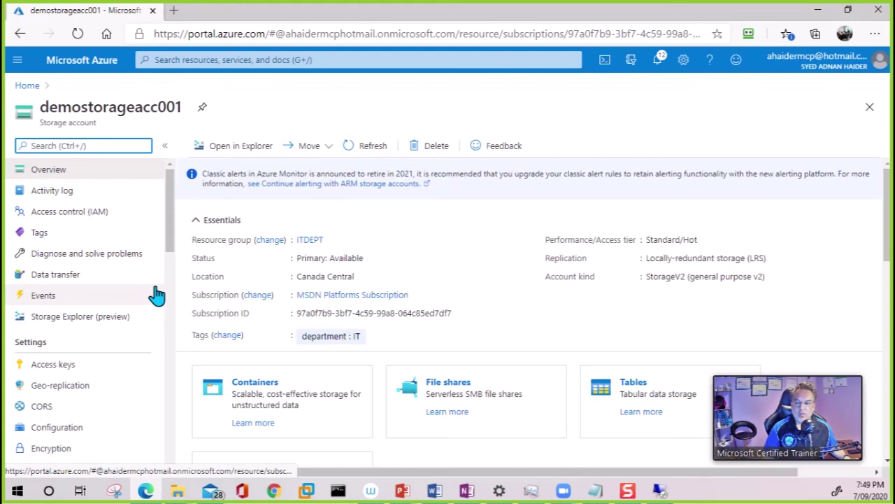
pyautogui.click(396, 394)
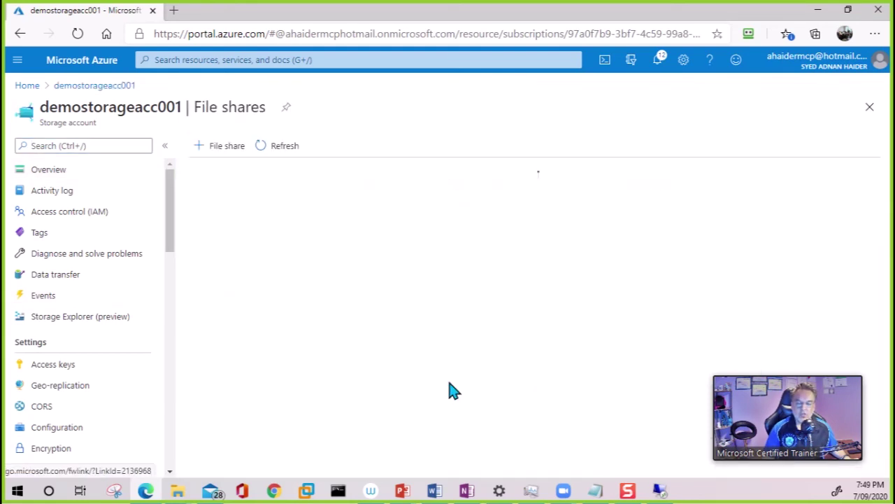
pyautogui.click(229, 284)
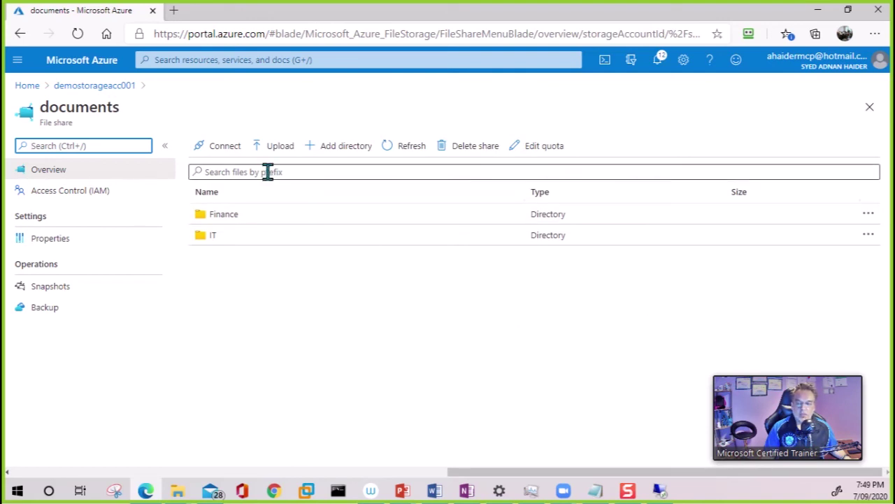
pyautogui.click(219, 149)
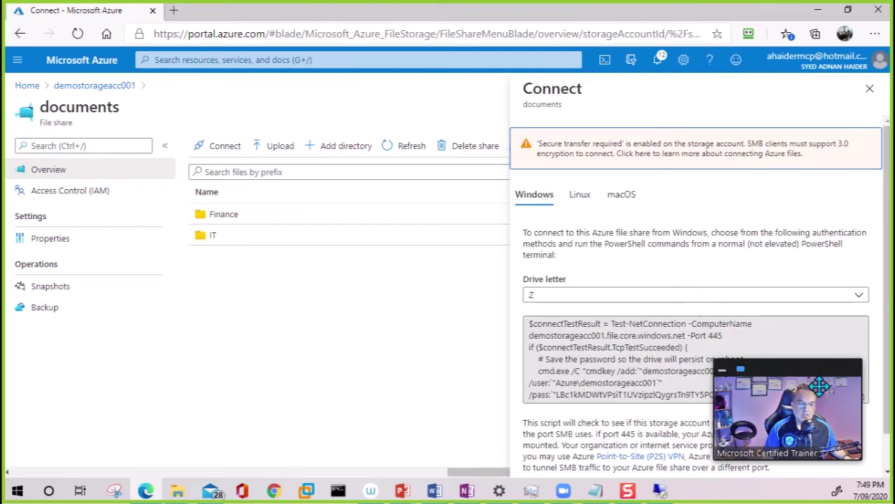
# Copy the drive Z Windows connection script and return to the VM's PowerShell window
pyautogui.moveTo(817, 382); pyautogui.dragTo(813, 246)
pyautogui.click(860, 396)
pyautogui.moveTo(780, 206); pyautogui.dragTo(784, 378)
pyautogui.click(659, 490)
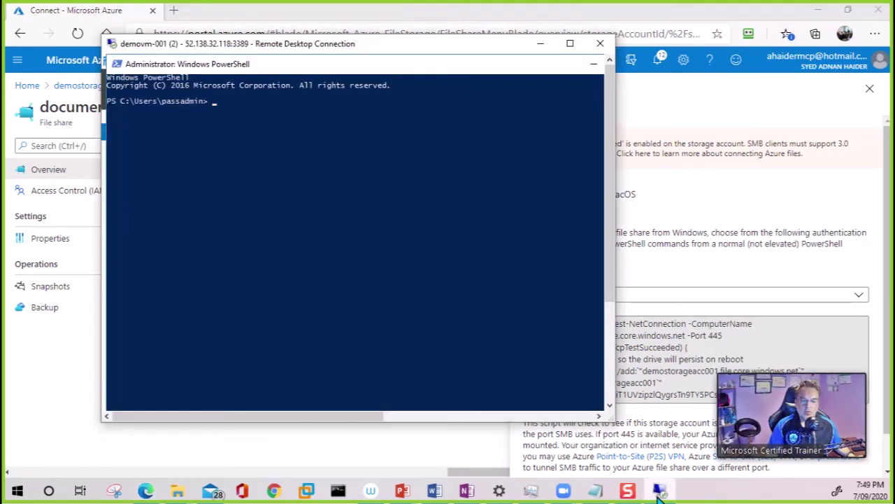
# Paste and run the connection script in PowerShell, mapping the documents share as drive Z
pyautogui.rightClick(224, 161)
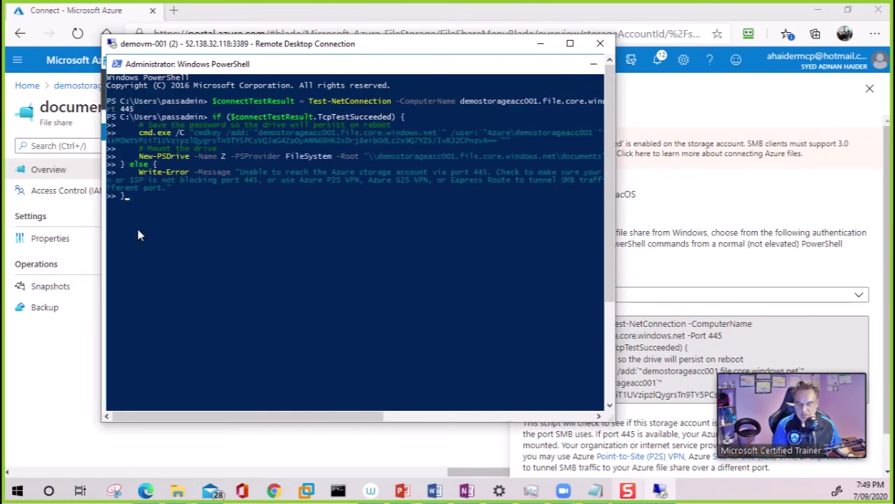
pyautogui.press('Return')
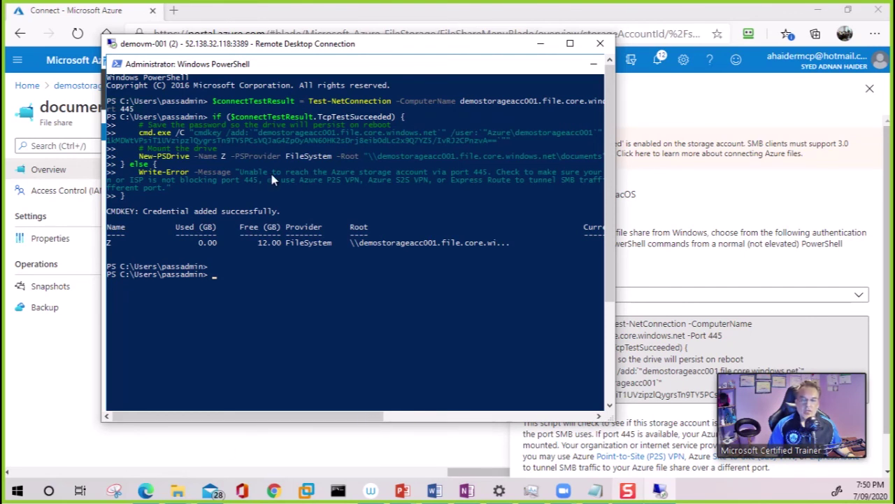
pyautogui.doubleClick(390, 43)
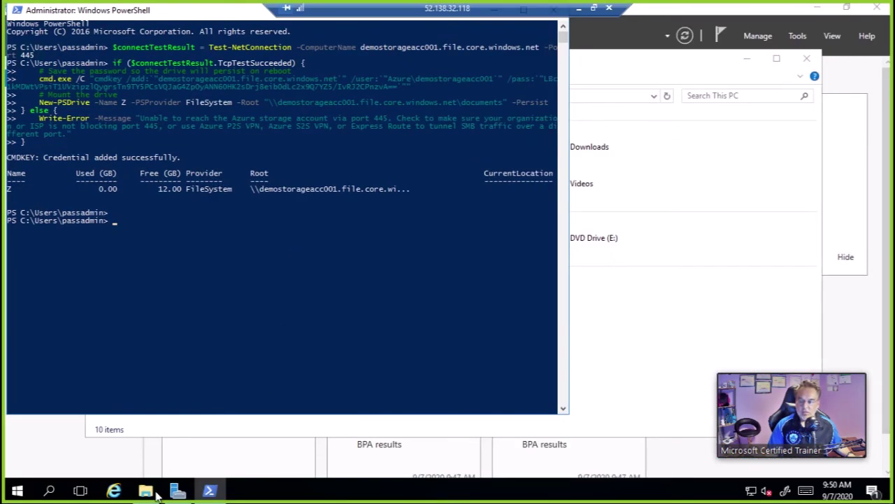
# Open drive Z: (documents share) in File Explorer to show its Finance and IT folders
pyautogui.click(154, 491)
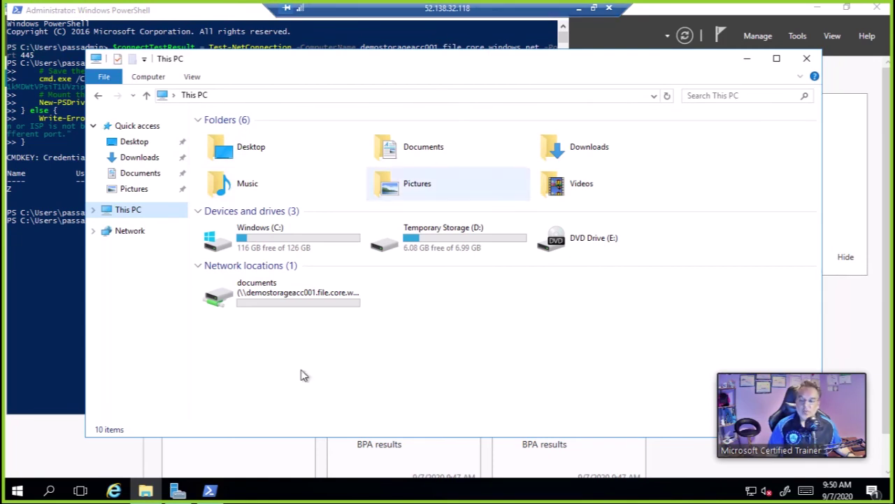
pyautogui.doubleClick(491, 9)
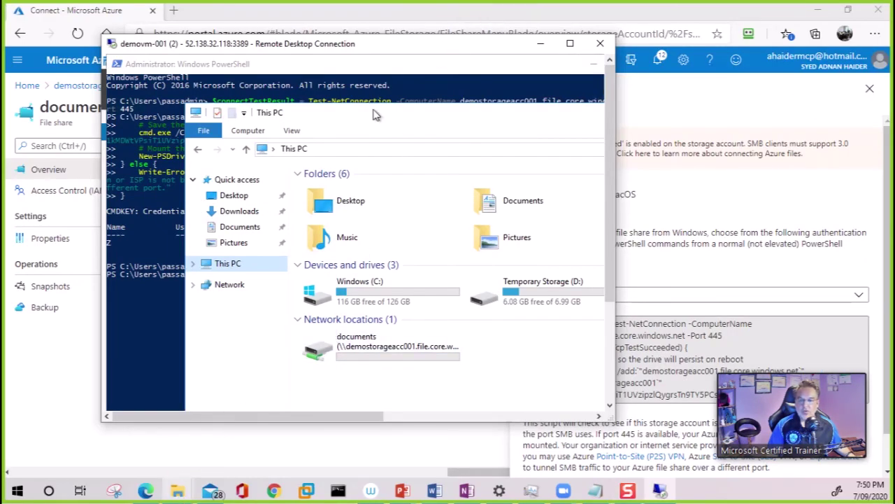
pyautogui.doubleClick(423, 46)
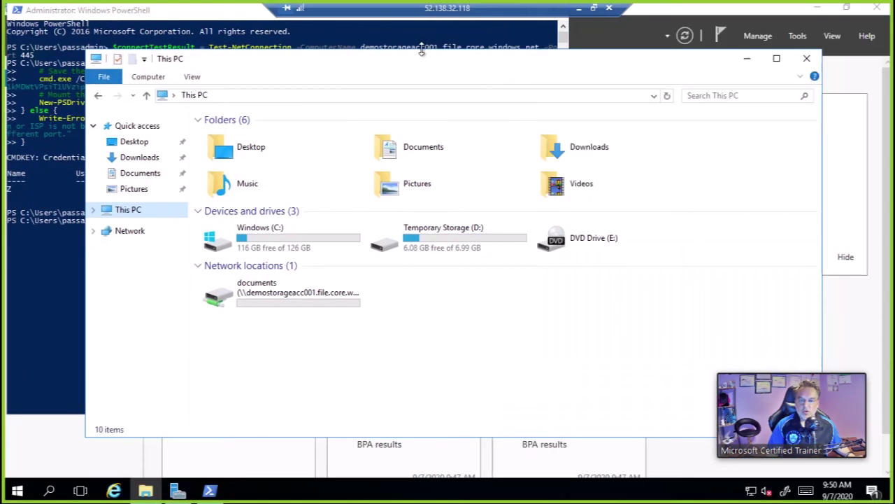
pyautogui.doubleClick(237, 297)
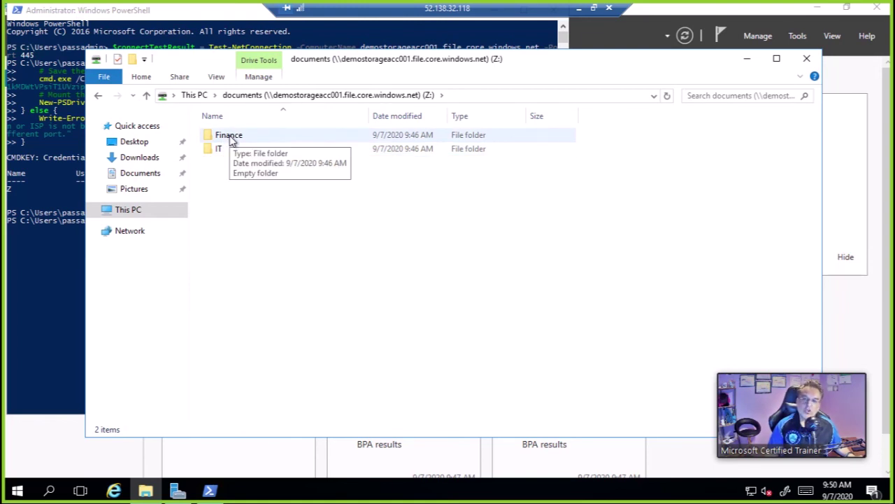
# Review the Finance folder's properties and security settings without making changes
pyautogui.rightClick(233, 140)
pyautogui.click(159, 340)
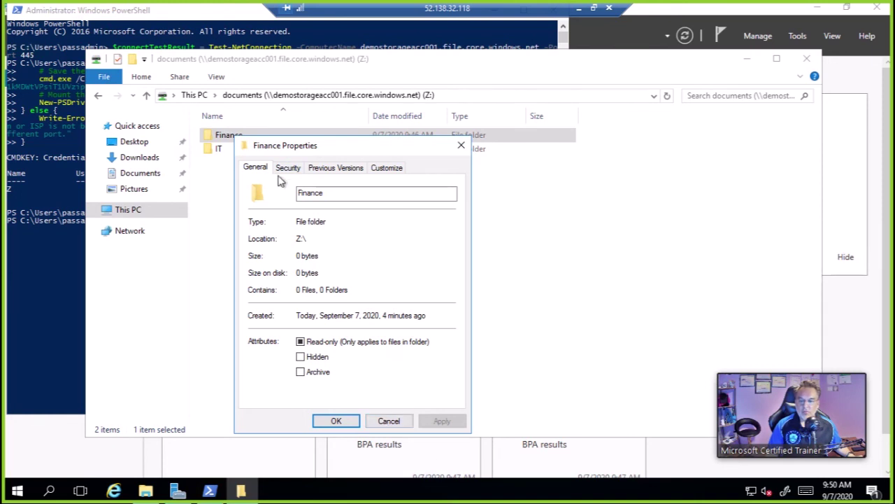
pyautogui.hotkey('ctrl', 'Tab')
pyautogui.click(389, 420)
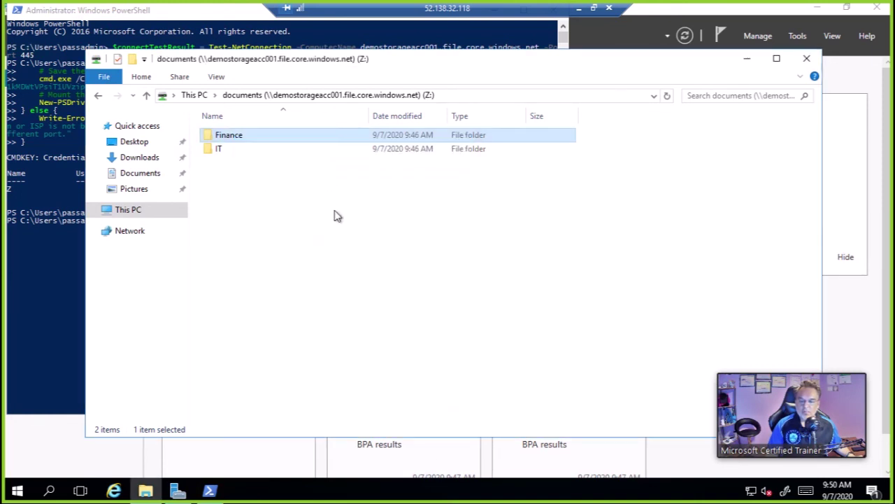
# Delete the Finance folder from drive Z: and confirm the deletion
pyautogui.rightClick(236, 140)
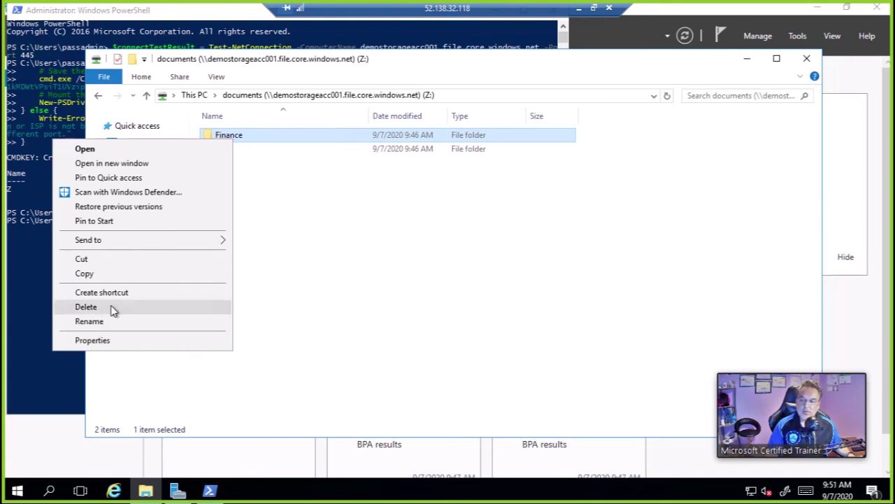
pyautogui.click(86, 307)
pyautogui.click(499, 299)
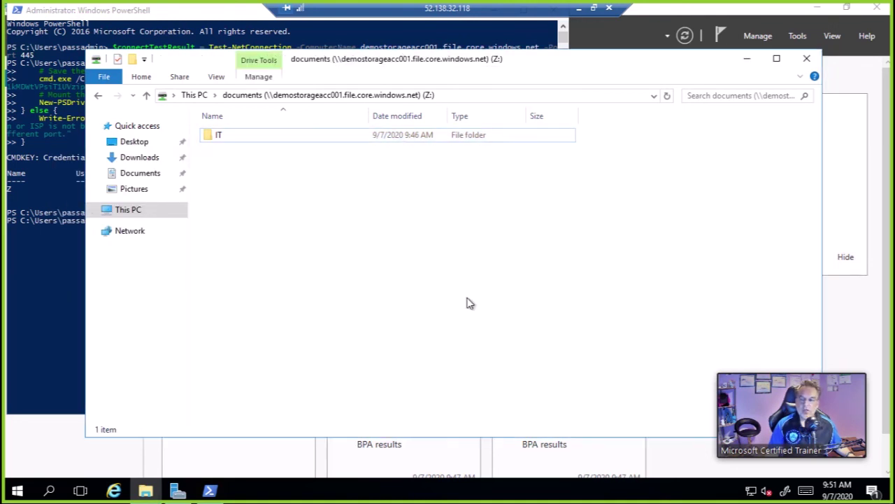
# Create a new folder named 'Marketing' beside IT on drive Z:
pyautogui.rightClick(277, 183)
pyautogui.moveTo(230, 310)
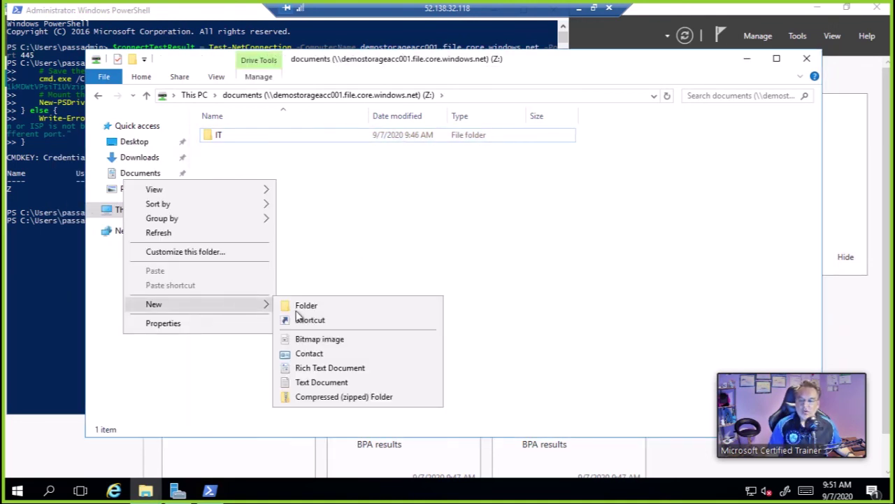
pyautogui.click(298, 312)
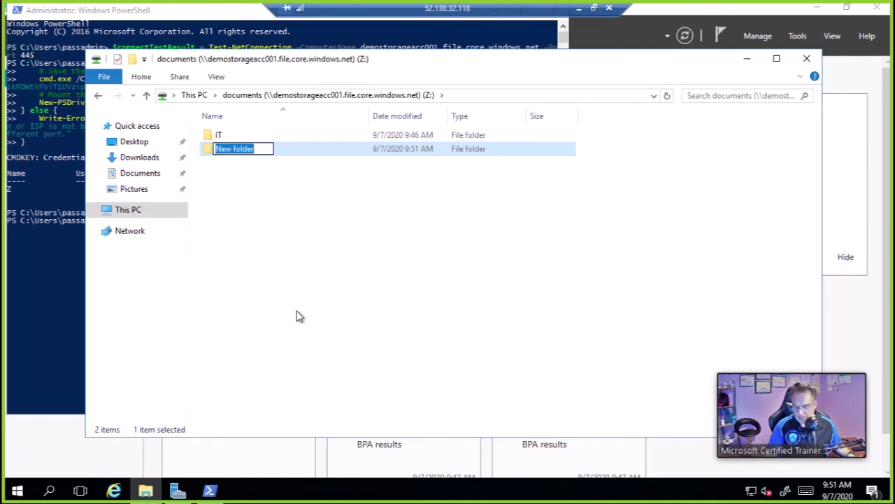
pyautogui.write('Marketing')
pyautogui.click(302, 254)
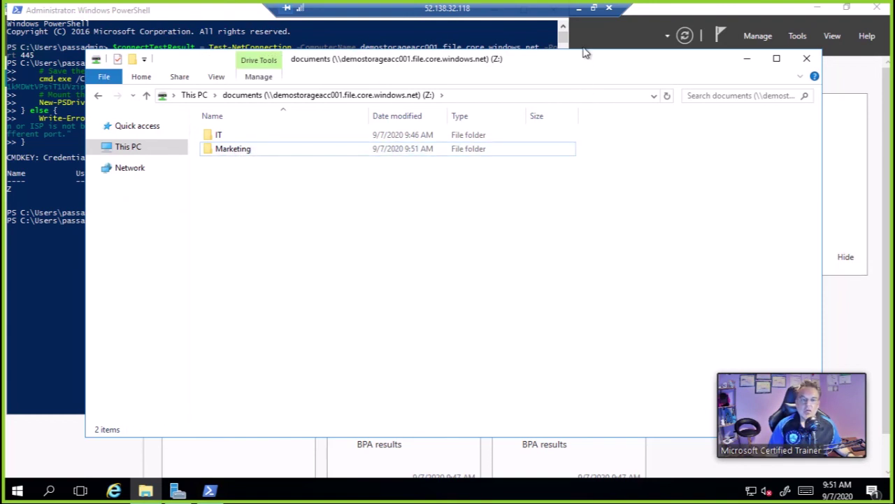
pyautogui.click(593, 8)
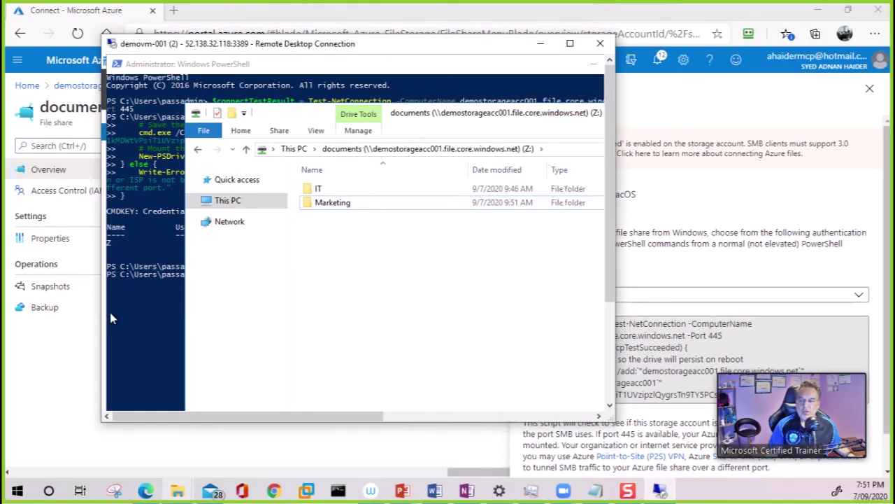
# Refresh the documents share in the portal to list IT and Marketing, then close Connect
pyautogui.click(55, 354)
pyautogui.click(409, 152)
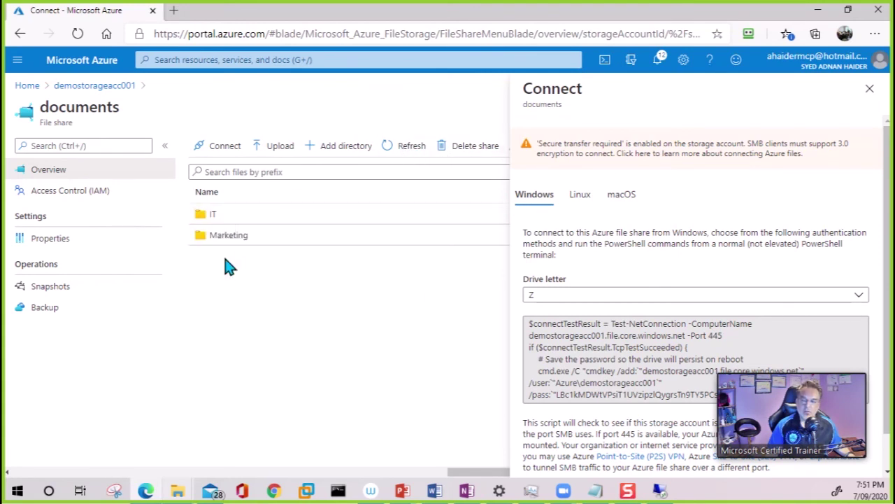
pyautogui.click(870, 88)
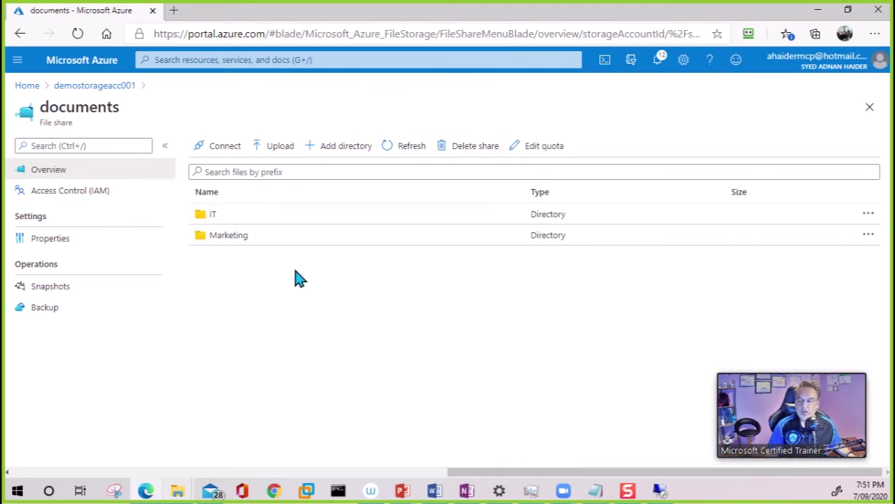